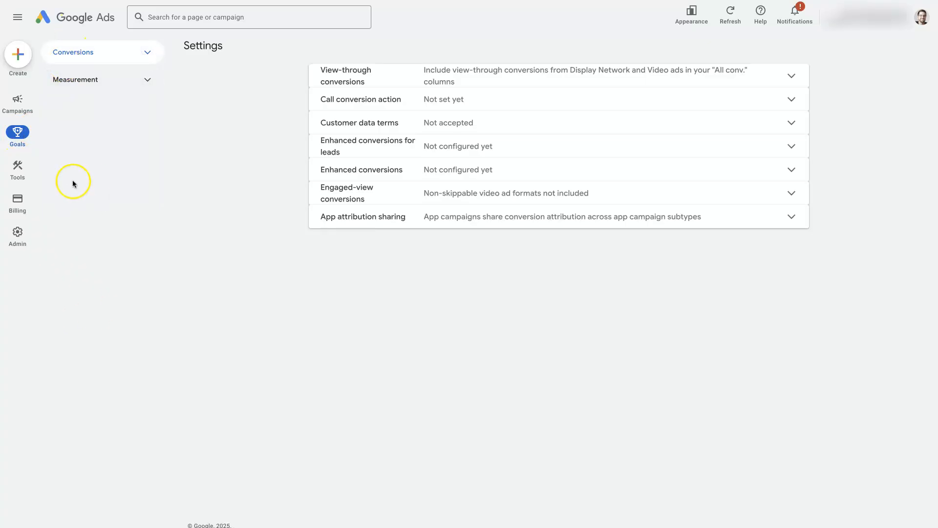
Show the conversion goal settings and inspect the options for enhanced conversions for leads and enhanced conversions.
left_click(149, 54)
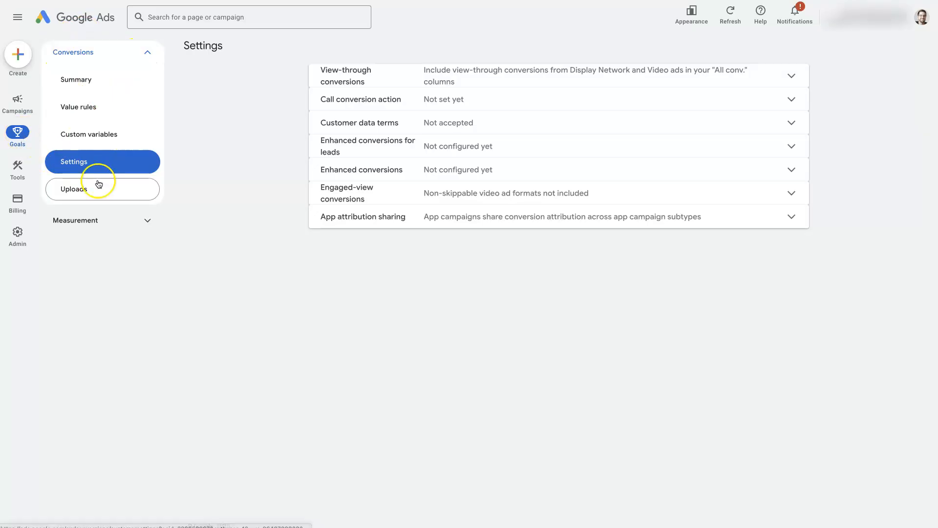
left_click(91, 166)
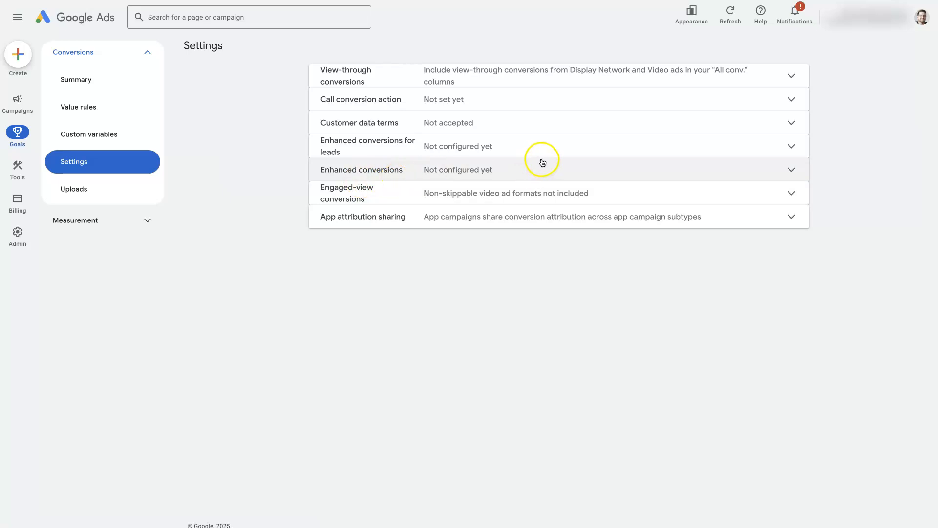
left_click(455, 165)
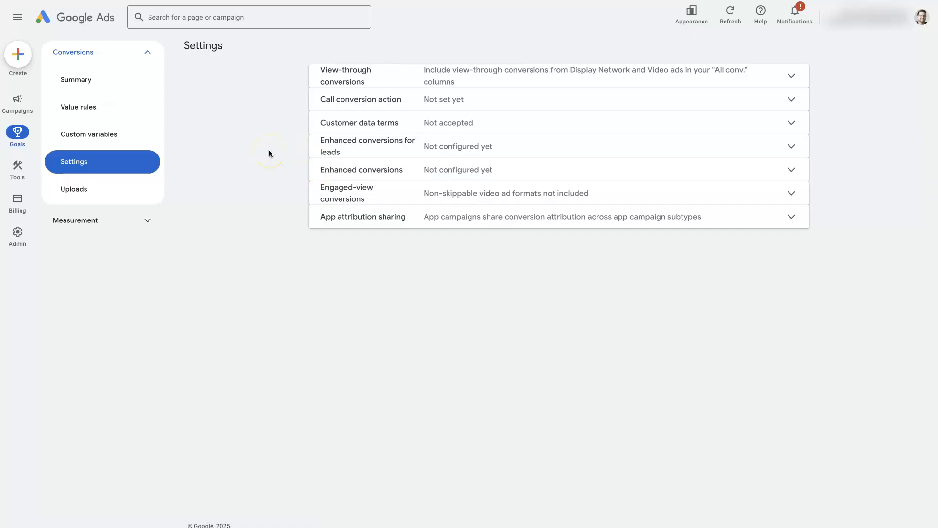
left_click(511, 154)
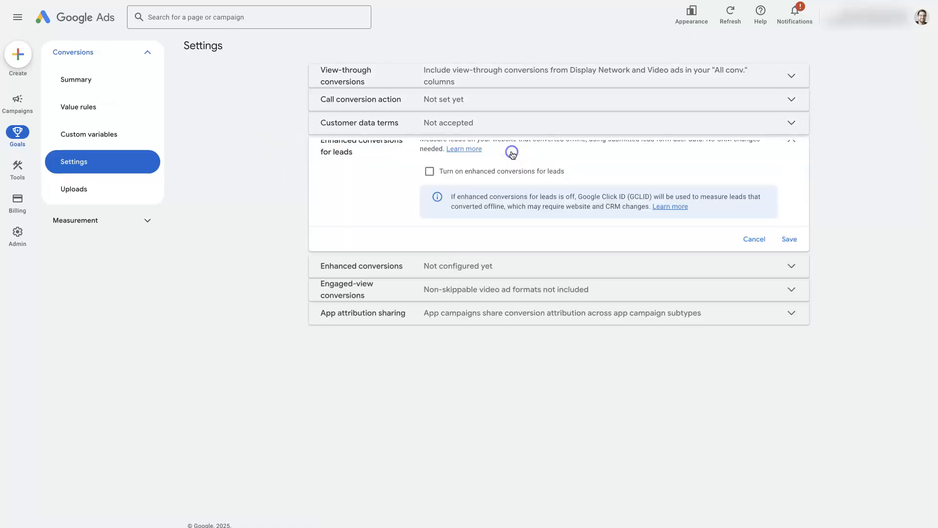
left_click(545, 287)
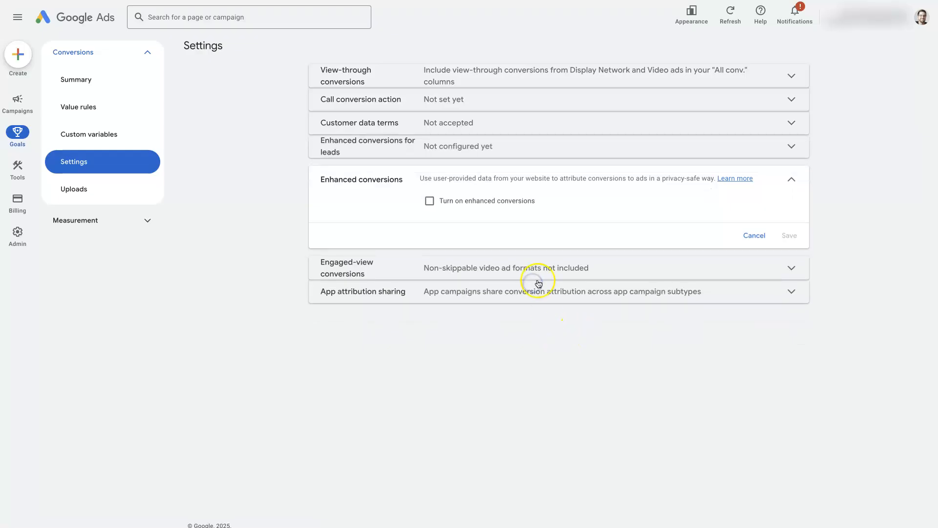
Accept the customer data terms on behalf of the company, save, and check the accepted terms.
left_click(478, 133)
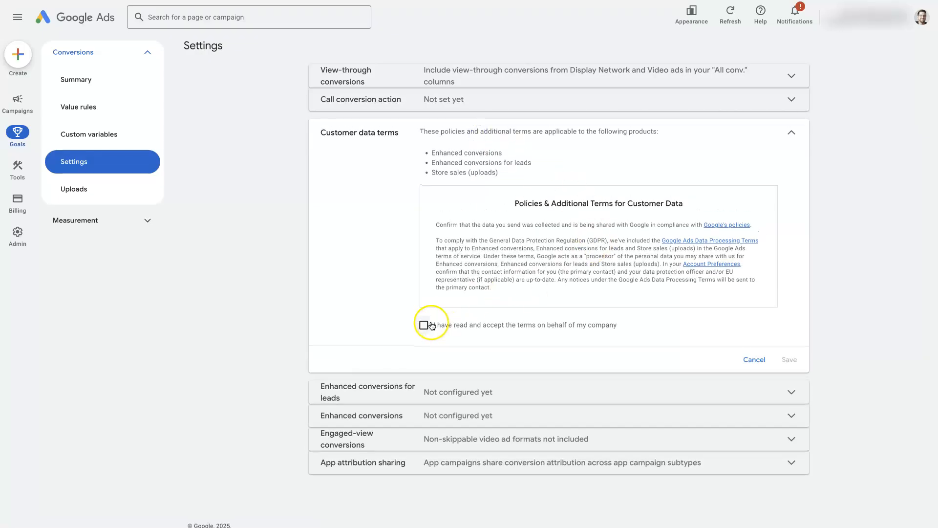
left_click(425, 325)
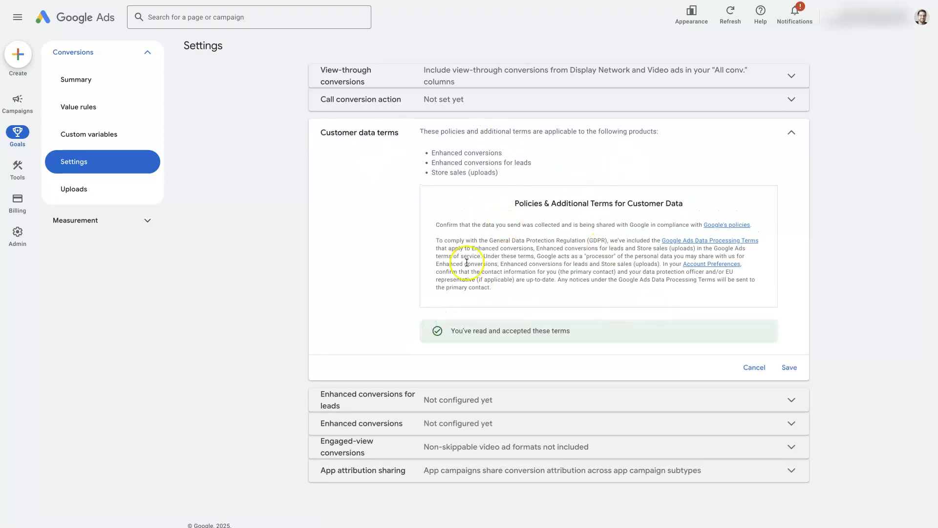
left_click(795, 369)
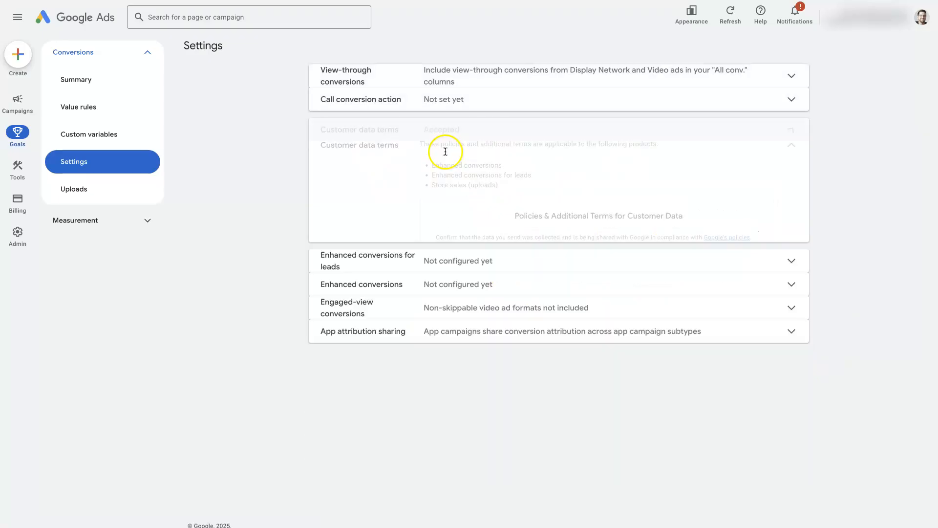
left_click(467, 136)
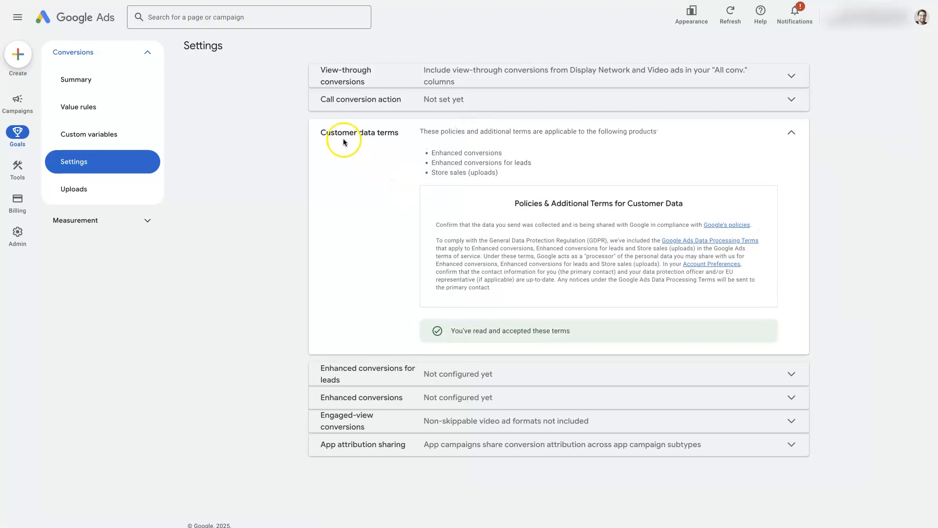
left_click(792, 132)
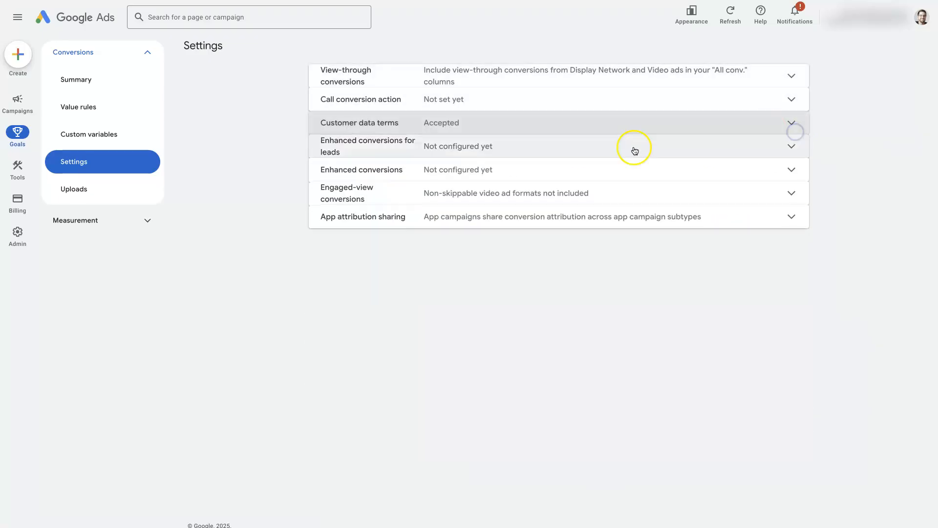
Turn on enhanced conversions for leads and review its description and the setup methods offered for user-provided data.
left_click(449, 146)
left_click(429, 187)
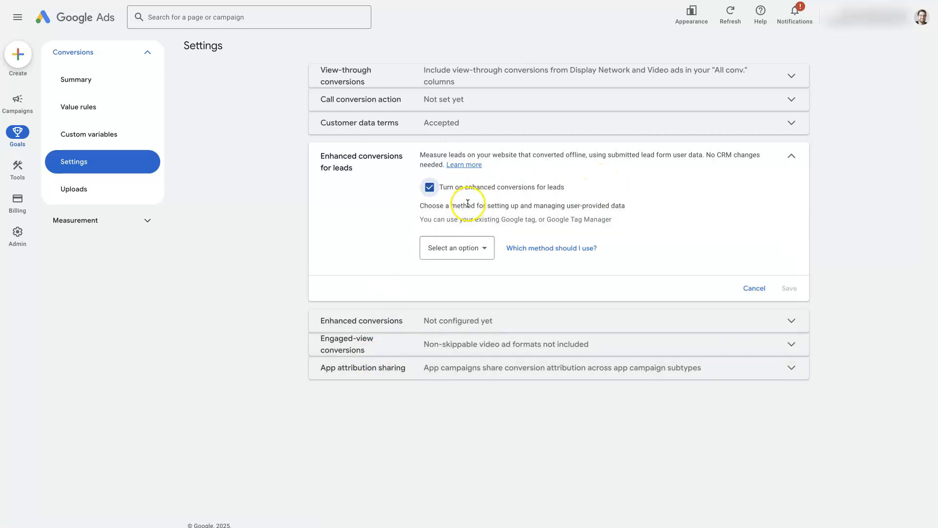
left_click(429, 188)
left_click(430, 188)
left_click_drag(609, 154, 705, 155)
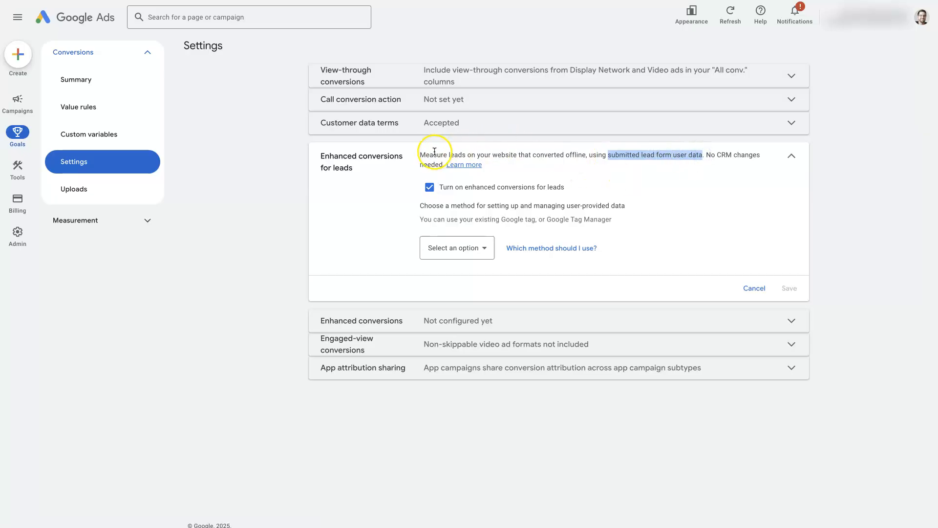
left_click_drag(418, 156, 723, 157)
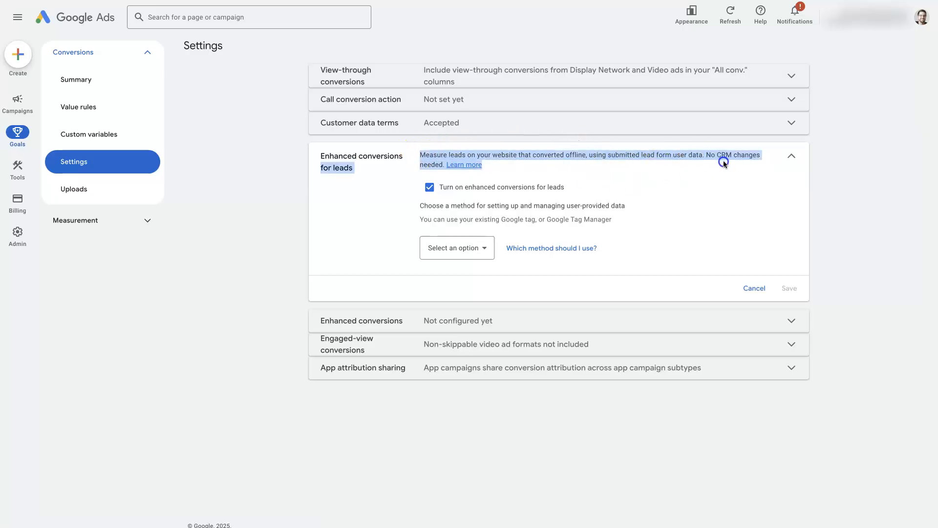
left_click(872, 191)
left_click_drag(502, 219, 611, 219)
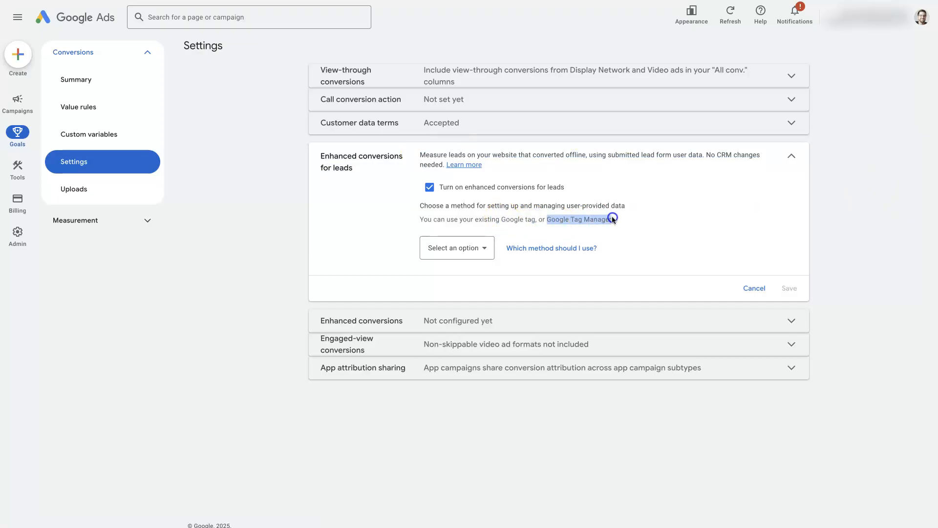
left_click(876, 208)
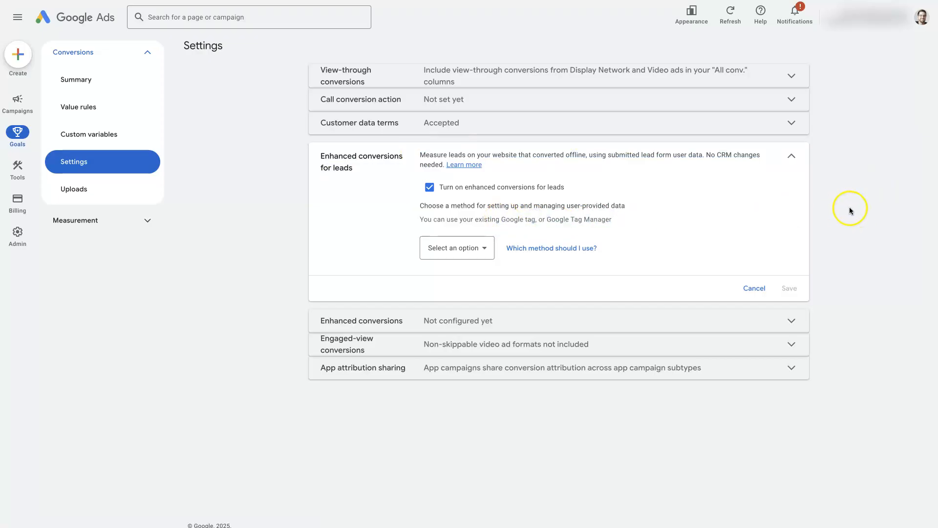
left_click_drag(608, 155, 670, 155)
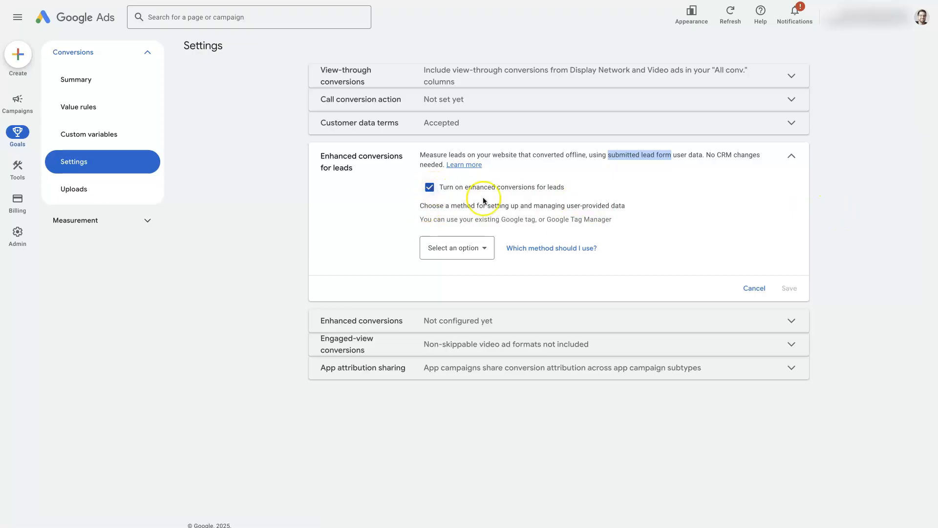
Choose Google tag as the user-provided data method for enhanced conversions for leads and save the setting.
left_click(472, 244)
left_click(443, 255)
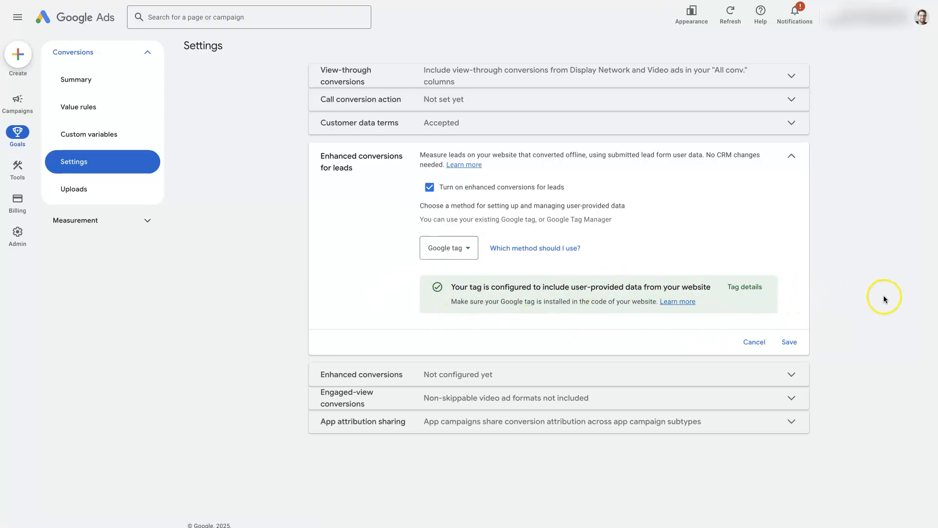
left_click(790, 342)
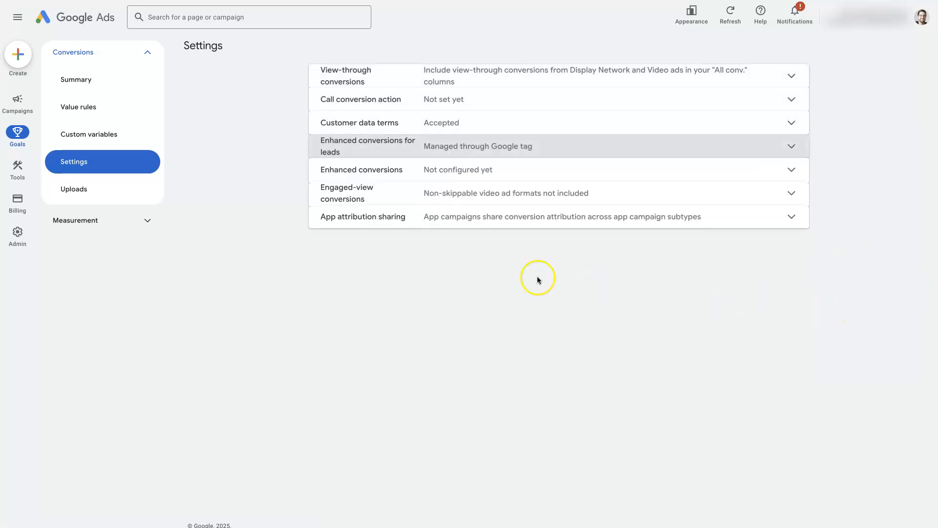
Turn on enhanced conversions in the conversion settings and agree to the customer data terms.
left_click(435, 151)
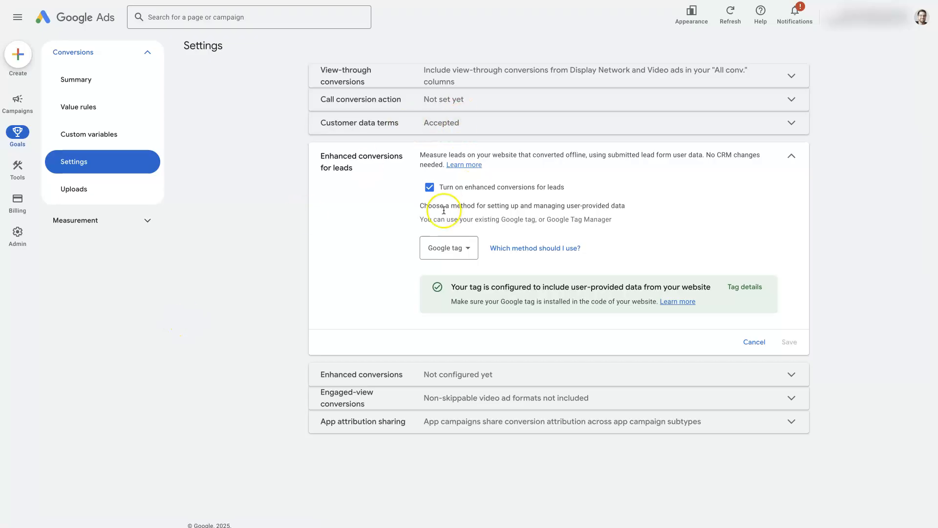
left_click_drag(318, 155, 353, 175)
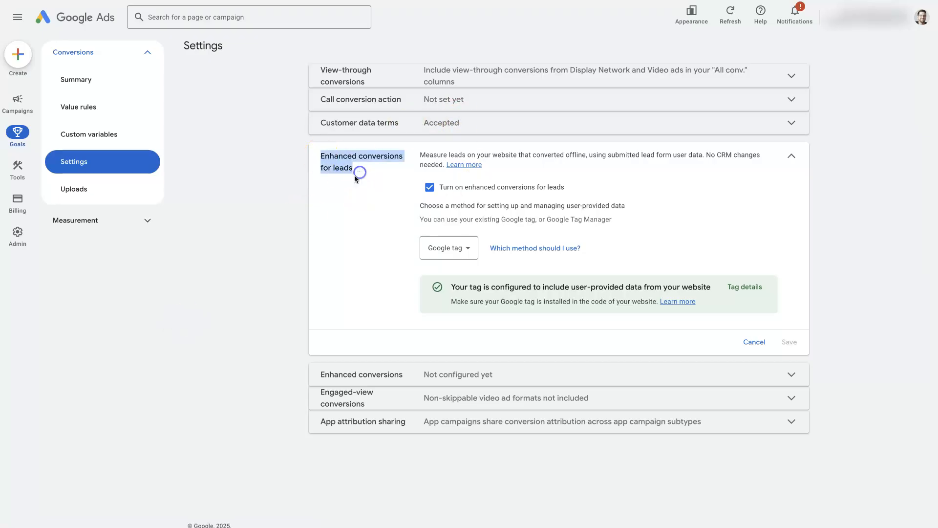
left_click(437, 374)
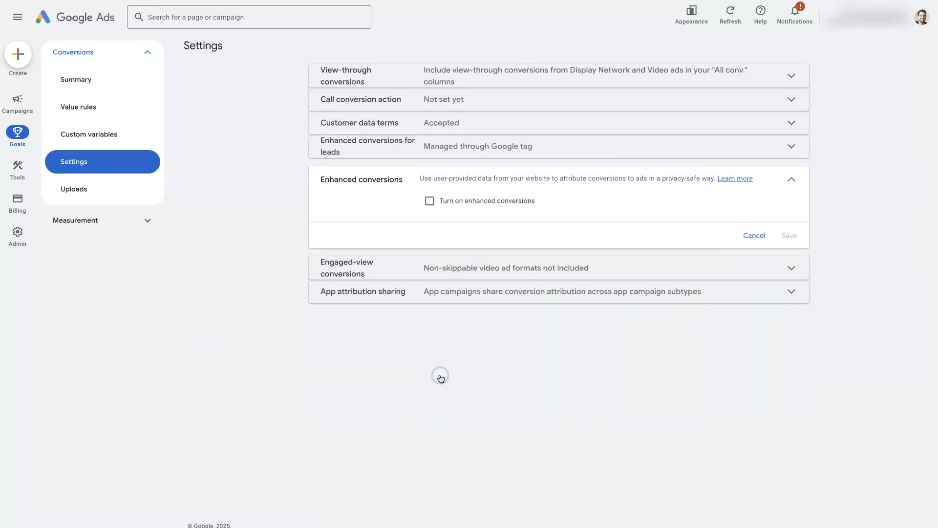
left_click(429, 201)
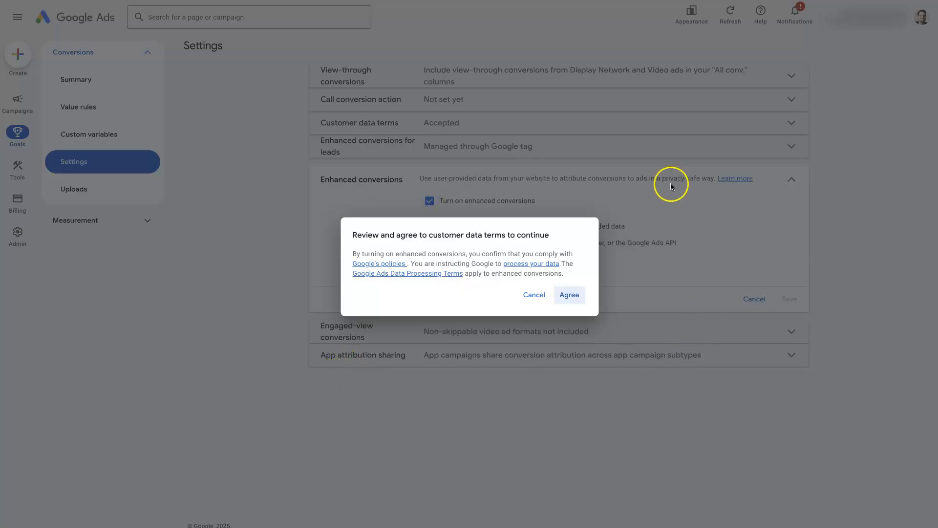
left_click(569, 296)
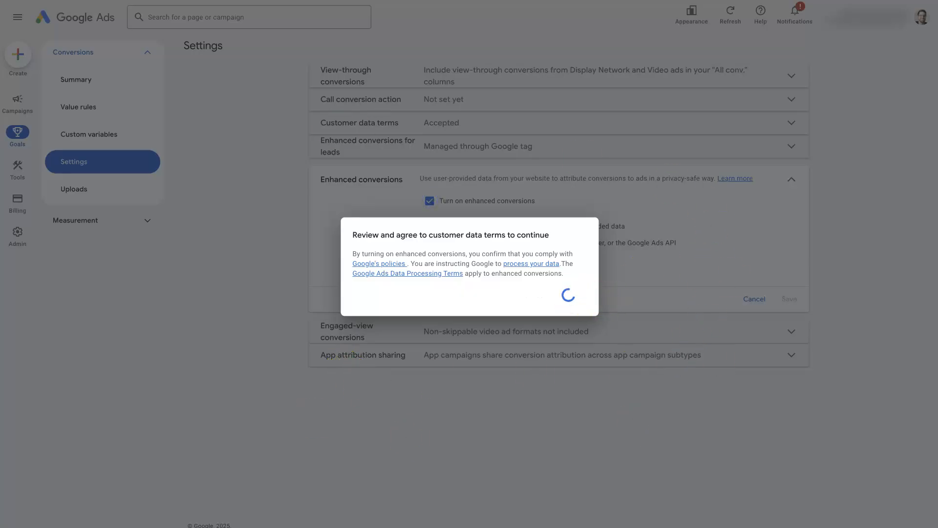
Set Google Tag as the method for managing enhanced conversions' user-provided data and save.
left_click(462, 266)
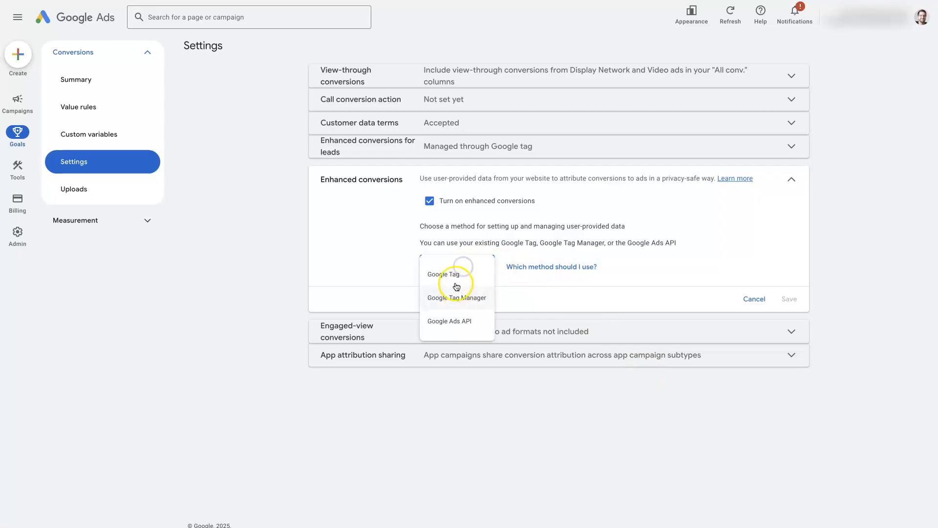
left_click(454, 276)
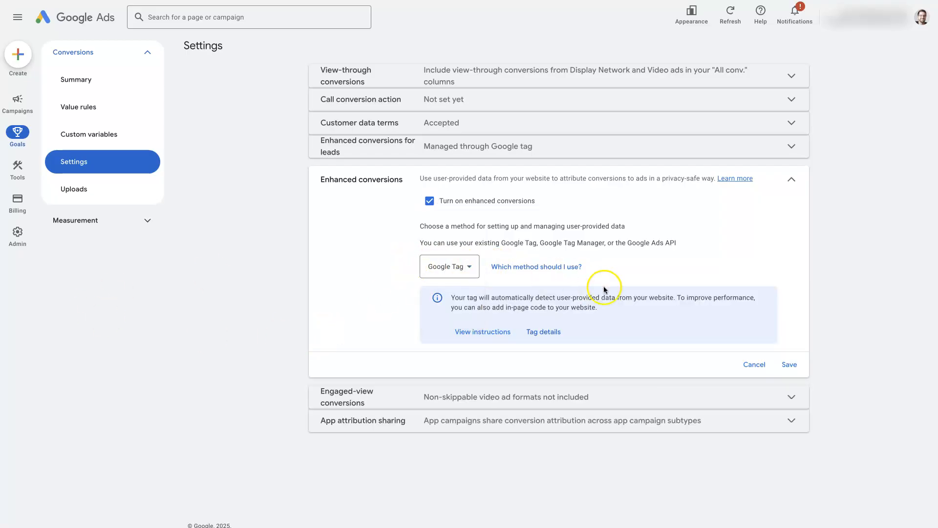
left_click(789, 366)
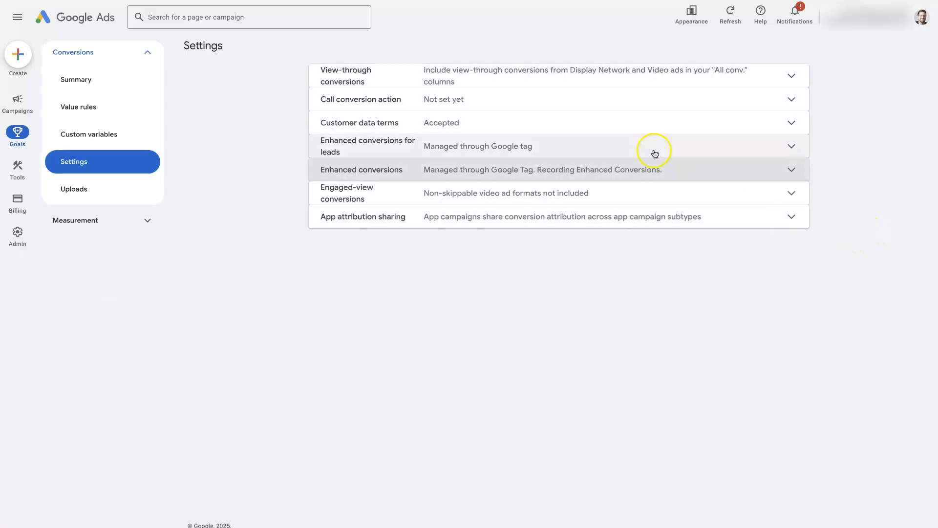
Review the saved enhanced conversions settings, including the note on automatic detection of user-provided data, and collapse the section.
left_click(630, 174)
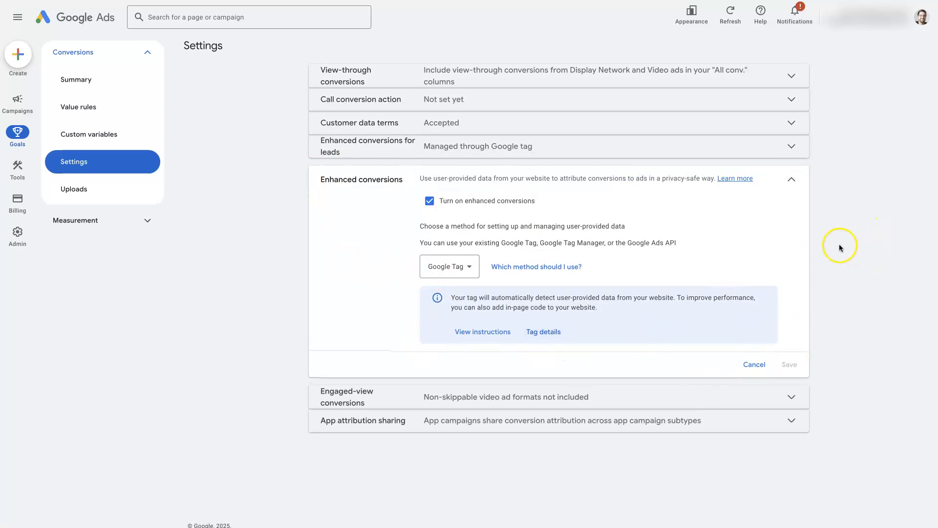
left_click_drag(598, 304, 450, 296)
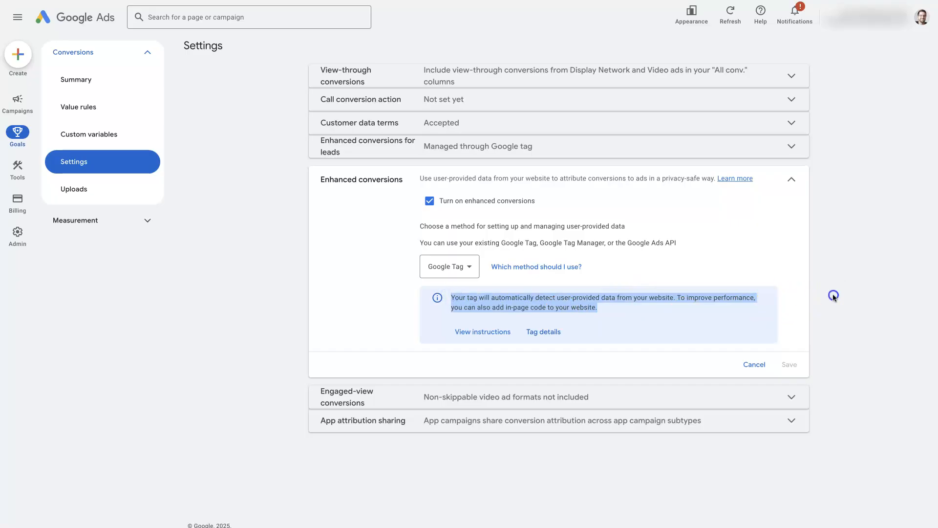
left_click(833, 295)
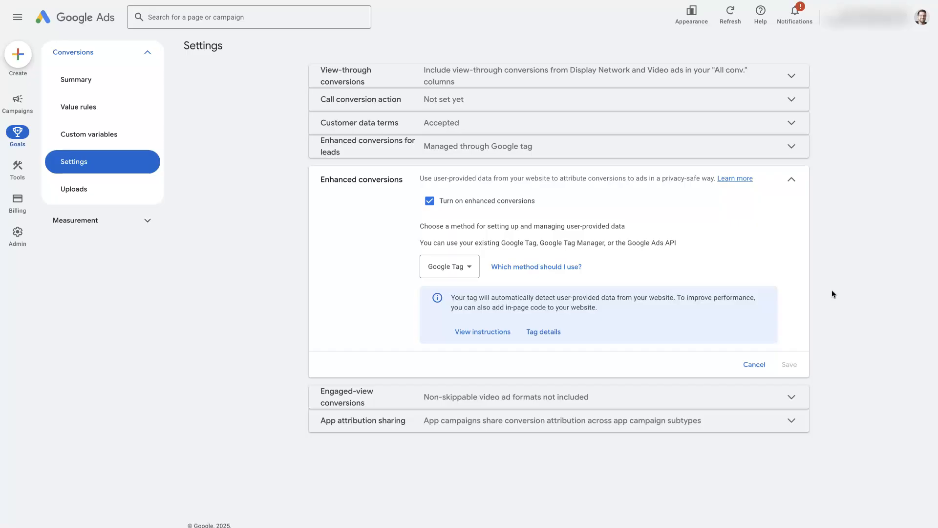
left_click(795, 186)
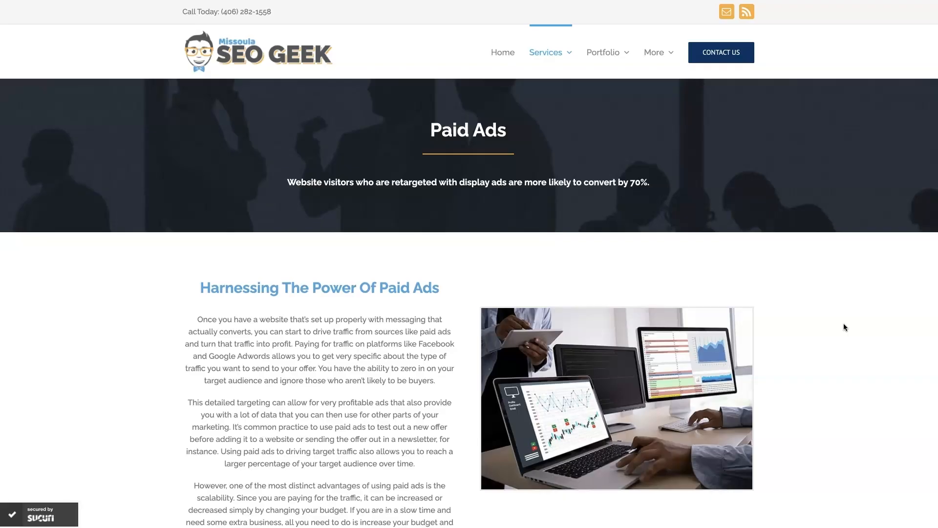
scroll(831, 363, "down", 15)
scroll(832, 364, "down", 4)
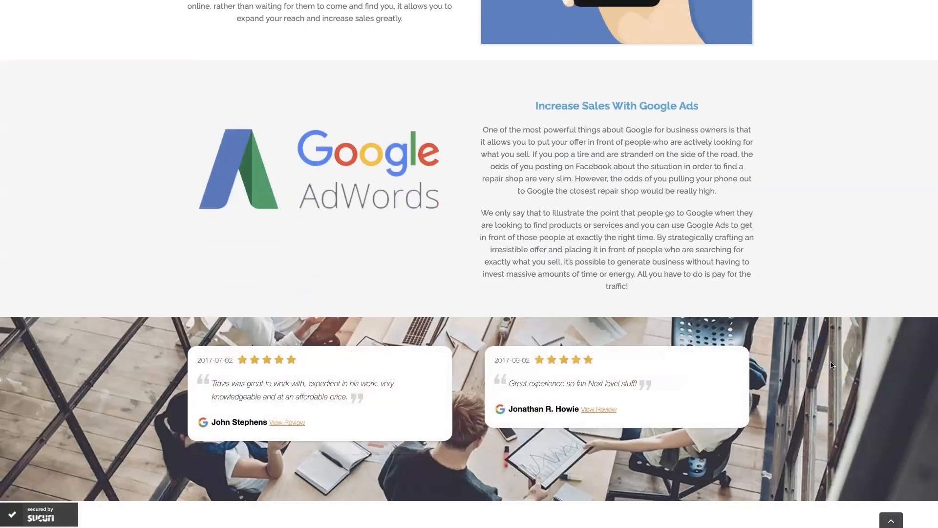
scroll(826, 357, "up", 1)
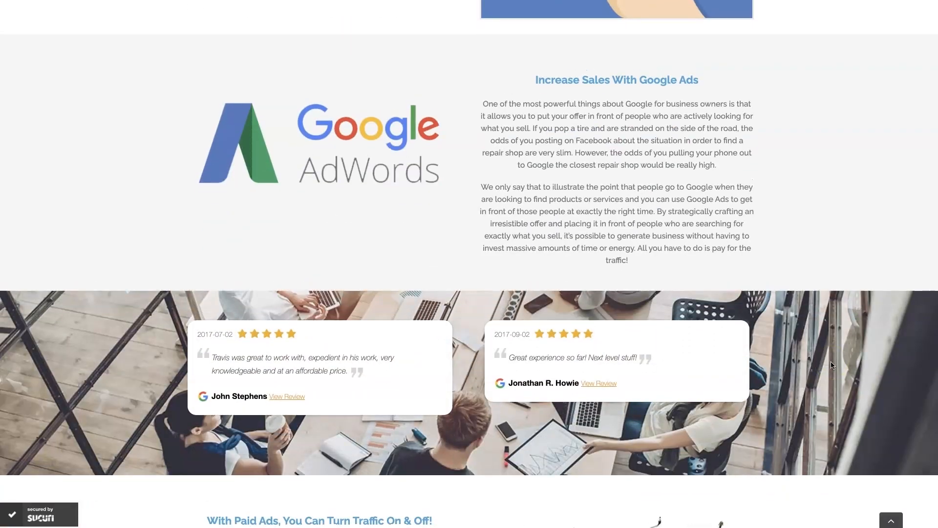